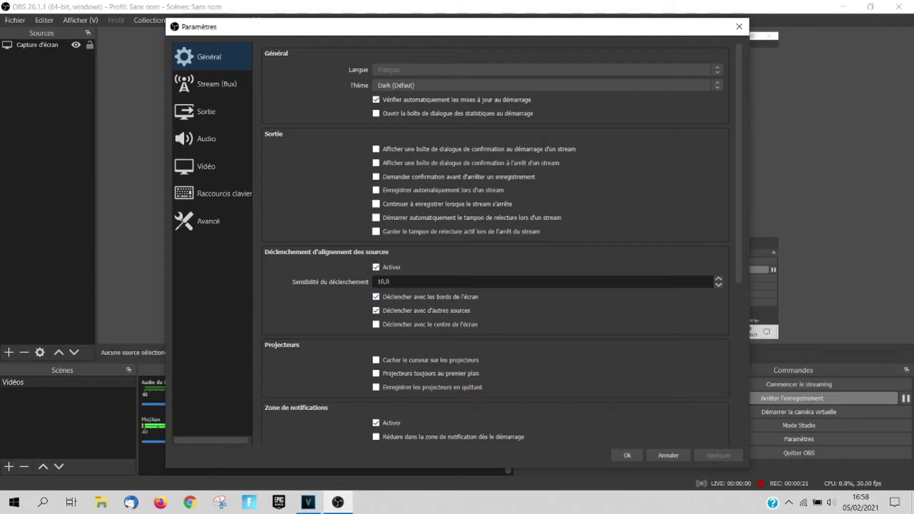
Review the general settings through to the multiview section, keeping its layout at Horizontal, Haut (8 Scènes)
scroll(432, 289, "down", 1)
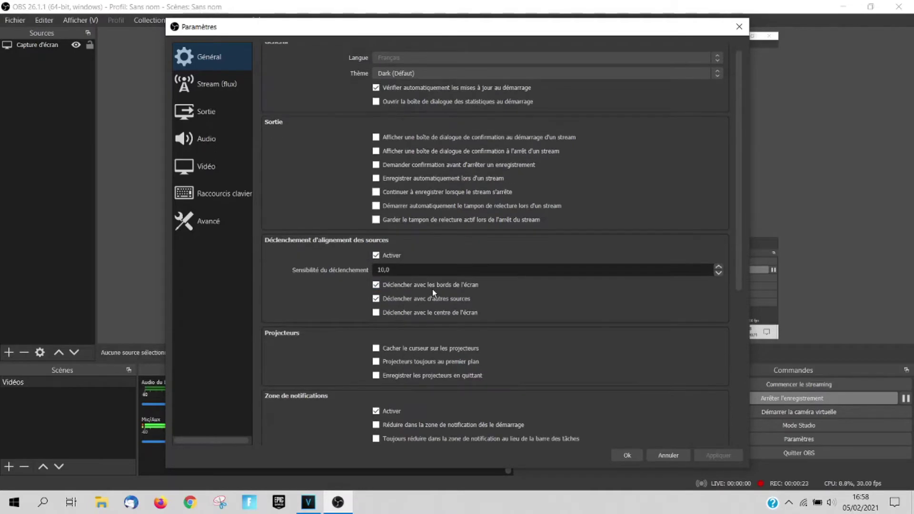
scroll(433, 292, "down", 2)
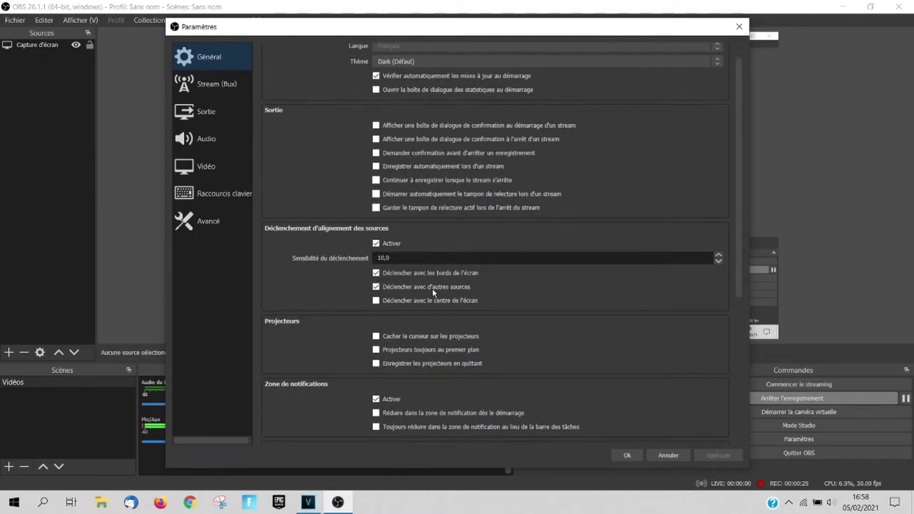
scroll(473, 341, "down", 2)
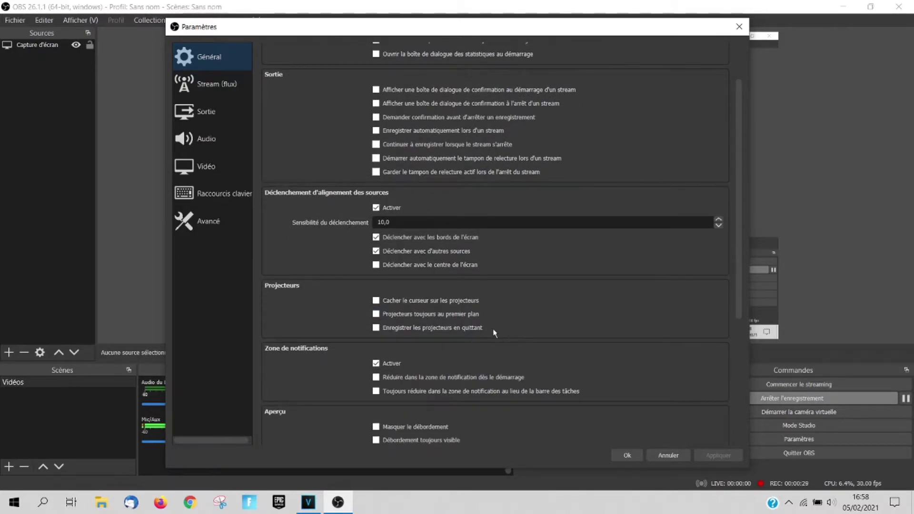
scroll(496, 386, "down", 1)
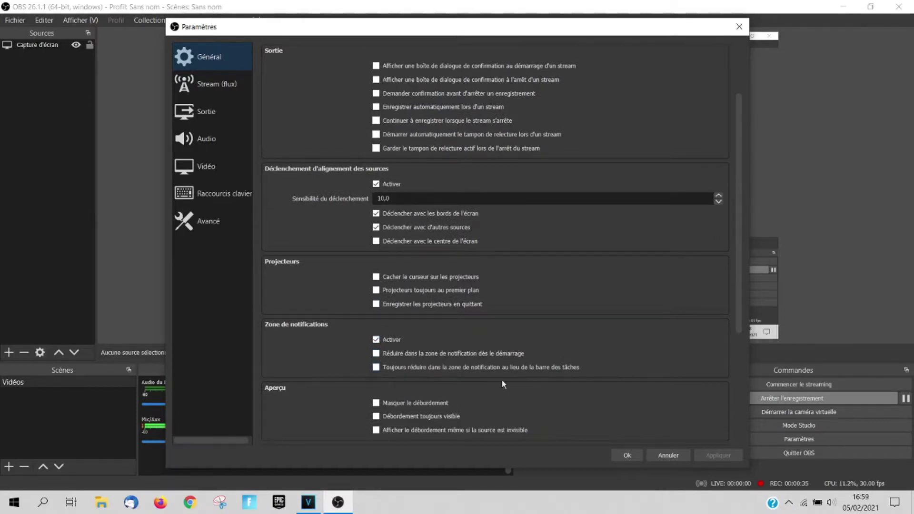
scroll(405, 357, "down", 4)
scroll(405, 353, "down", 3)
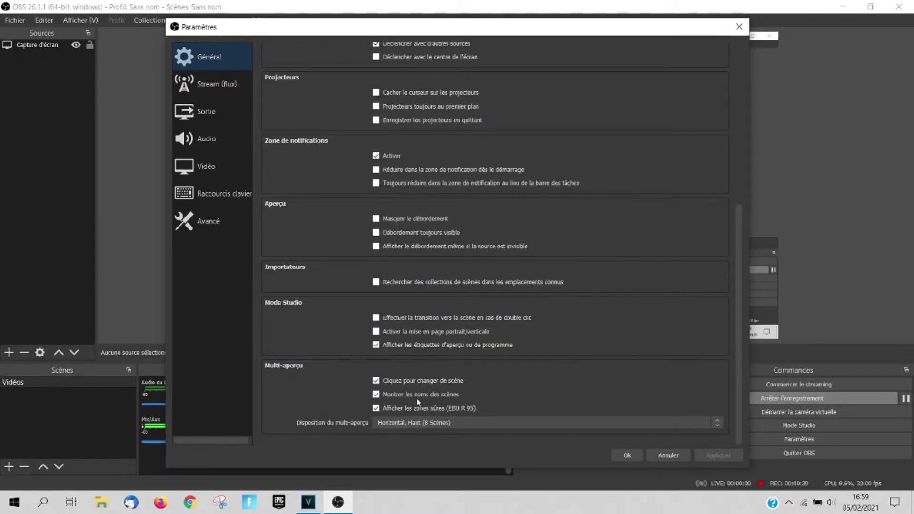
left_click(465, 423)
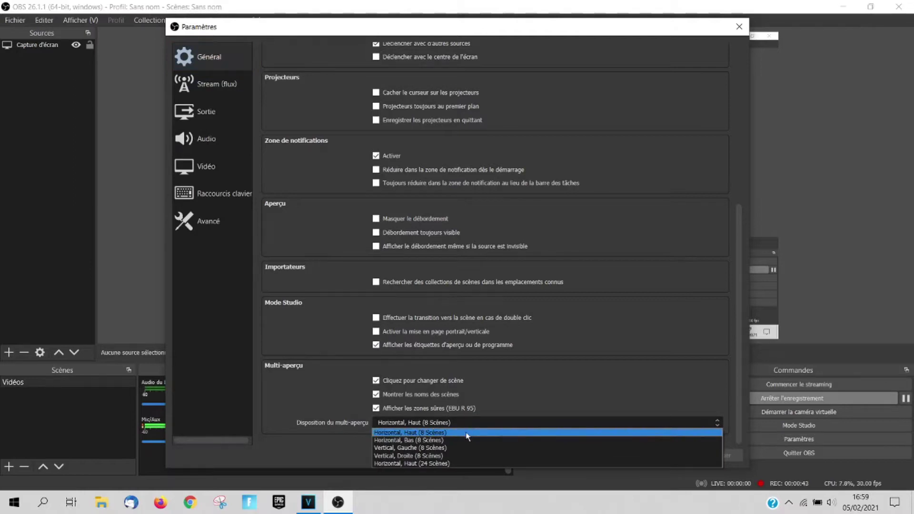
left_click(467, 434)
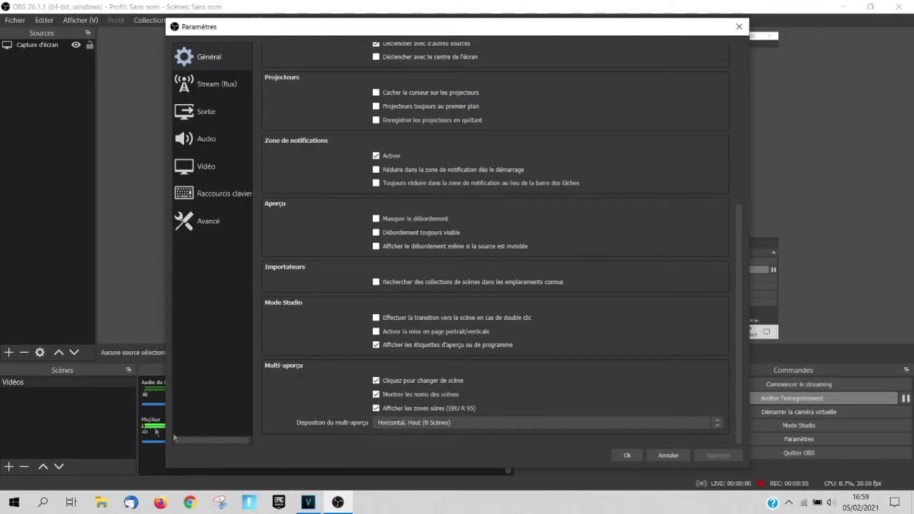
Open the stream settings and view the available streaming services
left_click(226, 84)
left_click(406, 57)
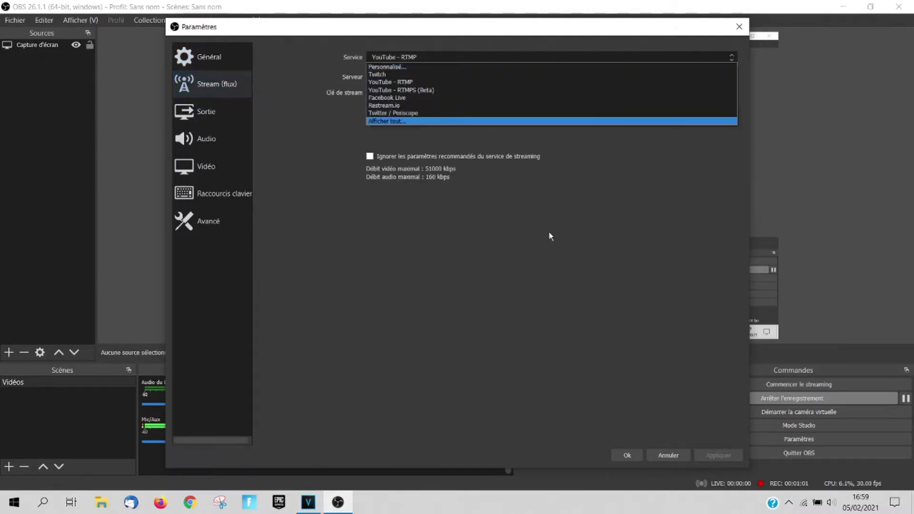
left_click(549, 231)
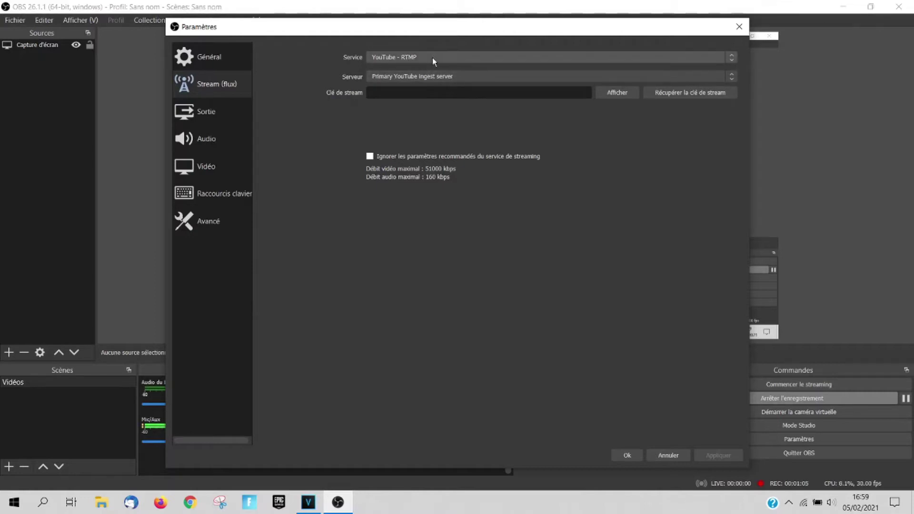
Try Twitter / Periscope and Twitch as the streaming service
left_click(417, 57)
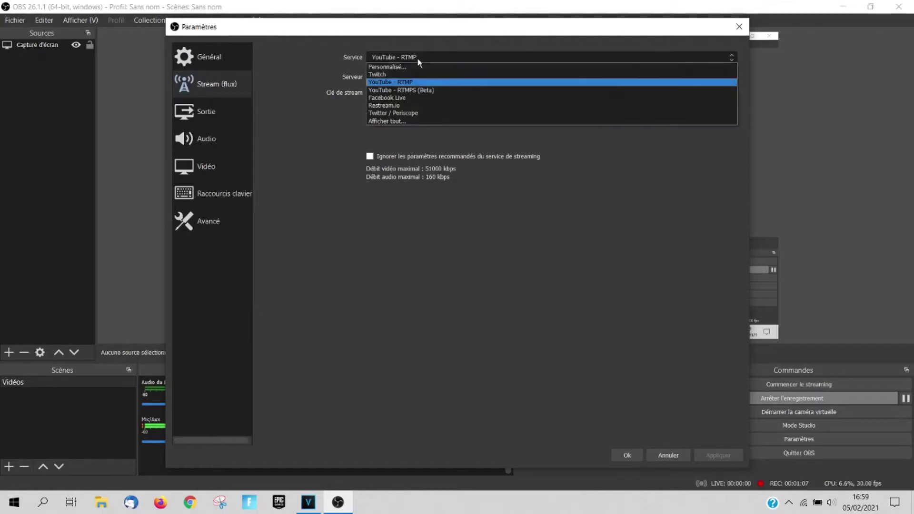
left_click(420, 113)
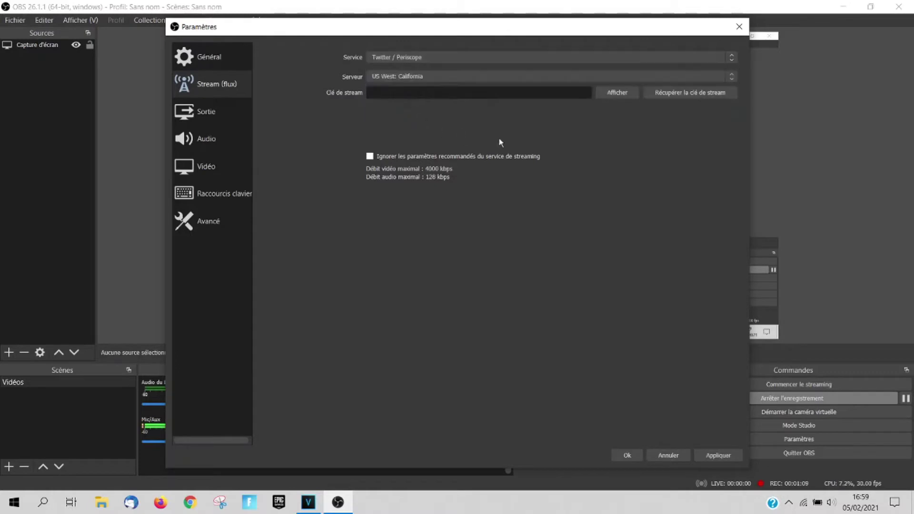
left_click(446, 58)
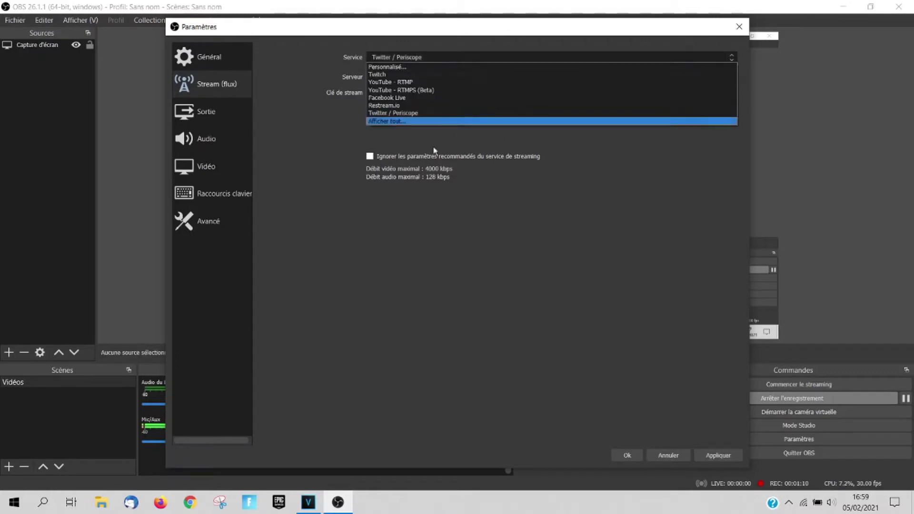
left_click(413, 75)
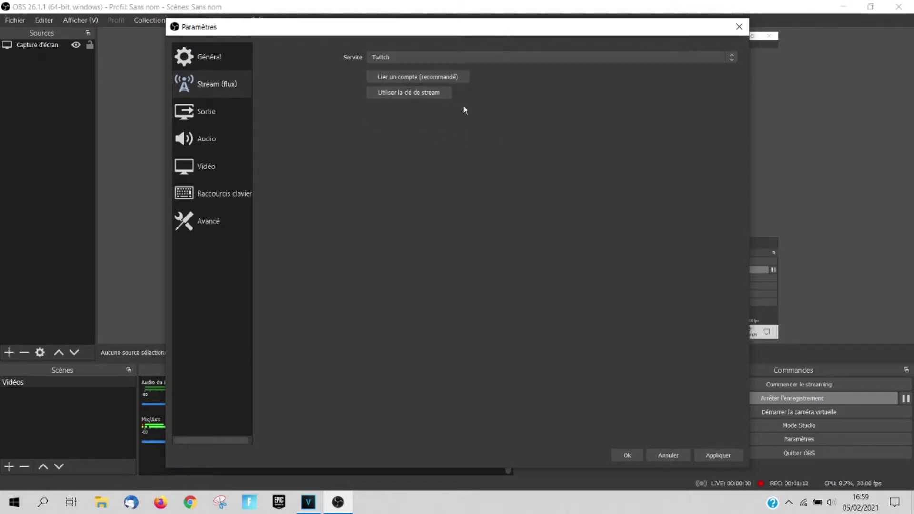
Set the streaming service to YouTube - RTMP, apply it, and choose Primary YouTube ingest server as the server
left_click(456, 62)
left_click(445, 83)
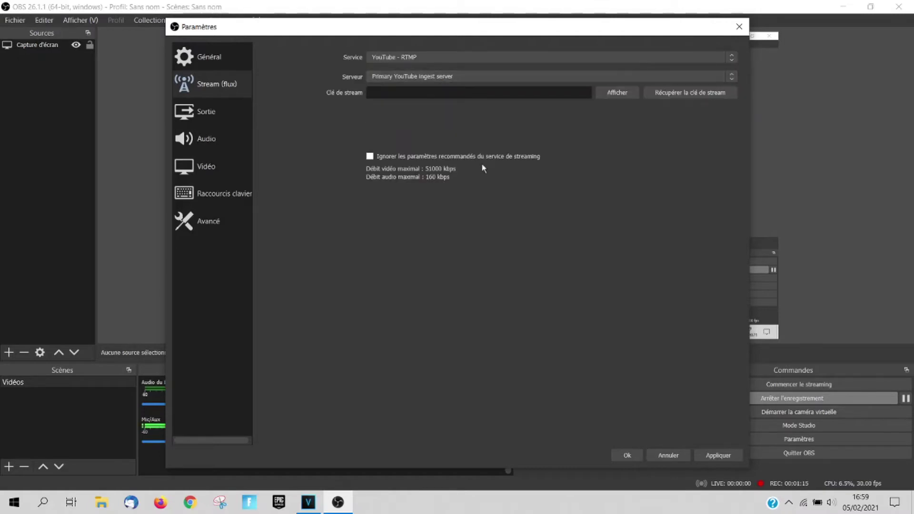
left_click(710, 456)
left_click(495, 76)
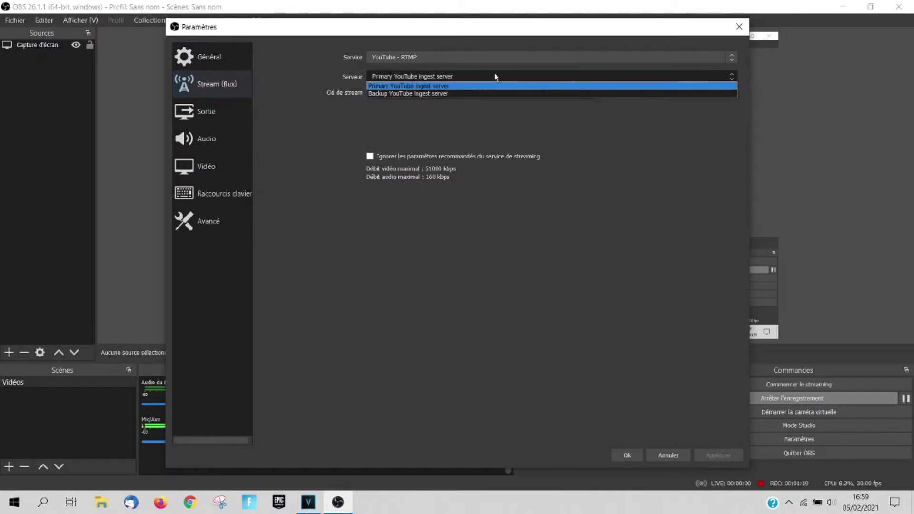
left_click(481, 87)
Review the output settings for streaming and recording and bring up the audio settings
left_click(195, 111)
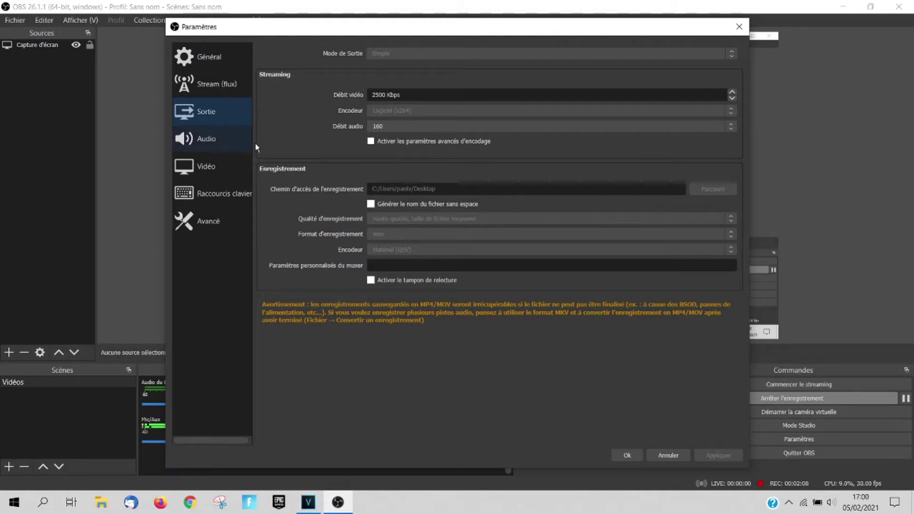
left_click(223, 137)
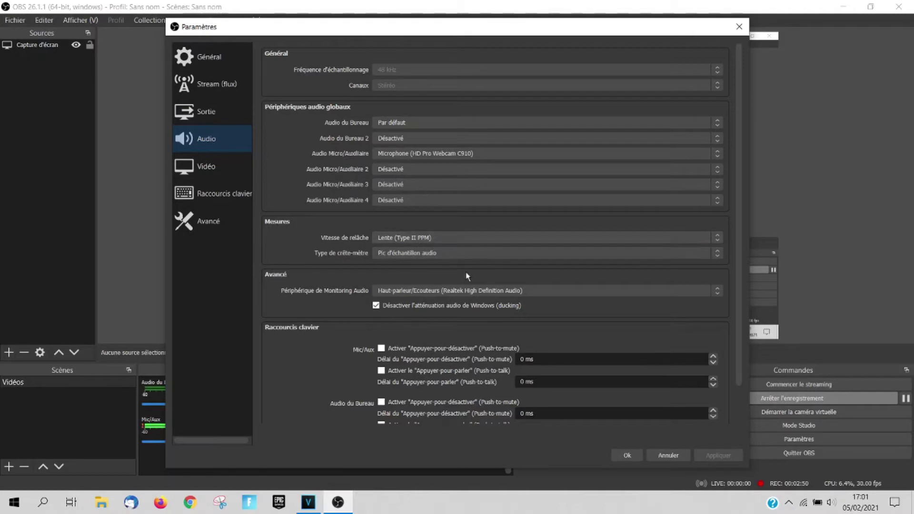
scroll(455, 252, "down", 1)
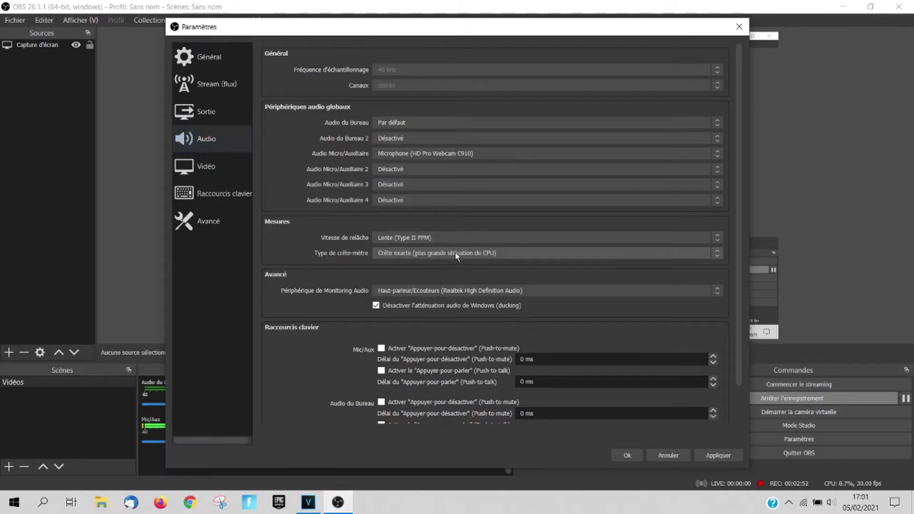
scroll(455, 253, "up", 1)
left_click(670, 456)
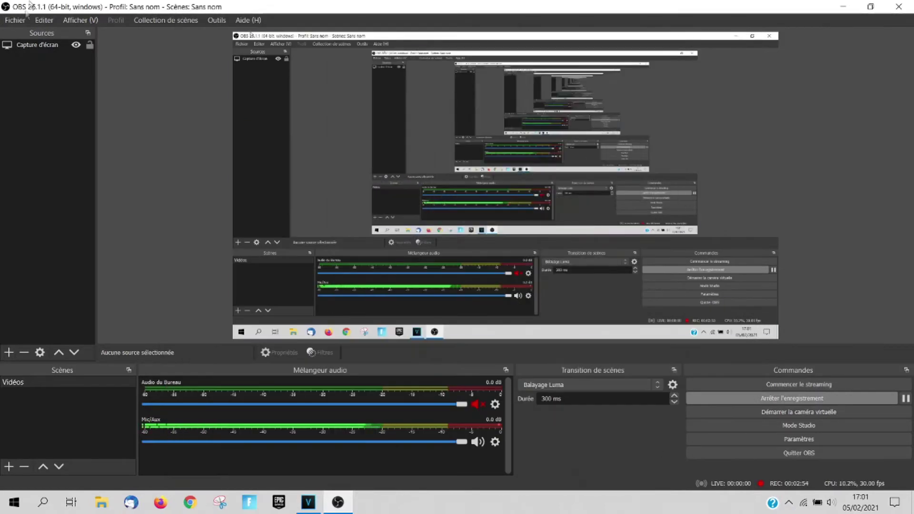
Reopen the settings and review the audio options, keeping Haut-parleur/Ecouteurs (Realtek High Definition Audio) as the monitoring device
left_click(13, 18)
left_click(76, 76)
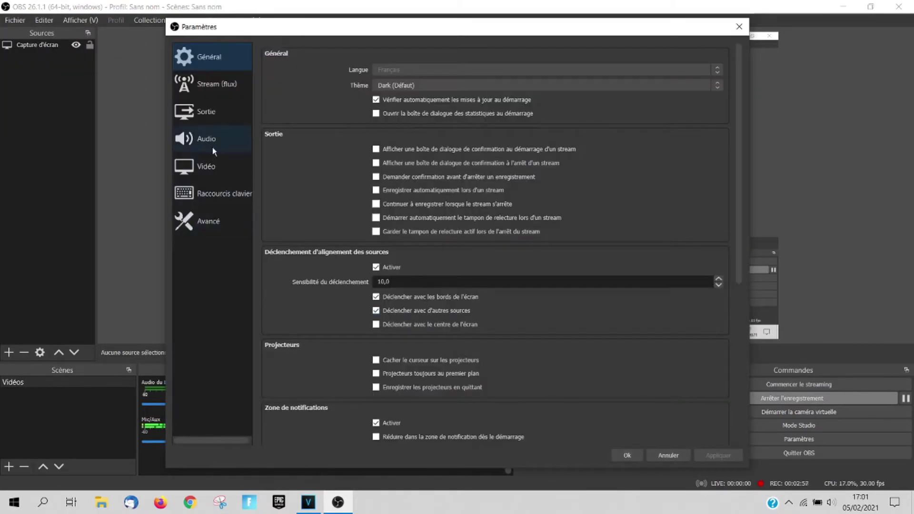
left_click(213, 143)
scroll(505, 375, "down", 2)
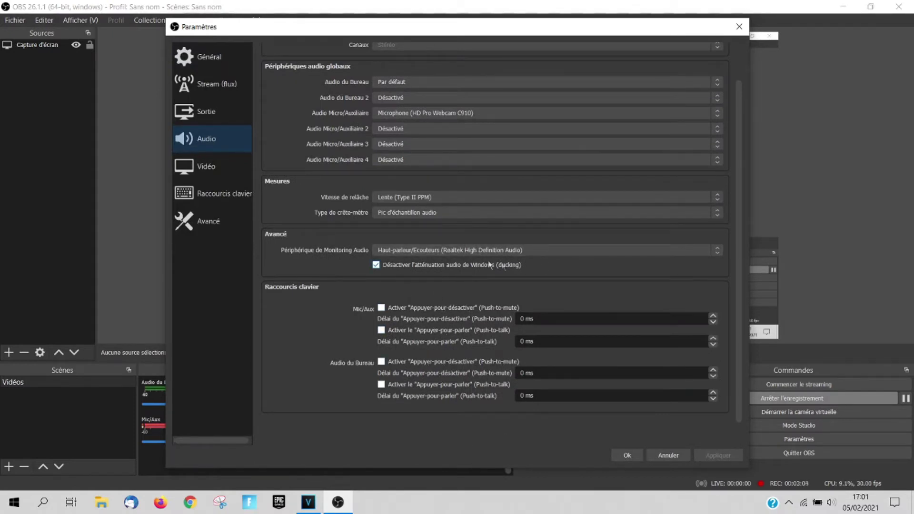
left_click(393, 246)
left_click(416, 268)
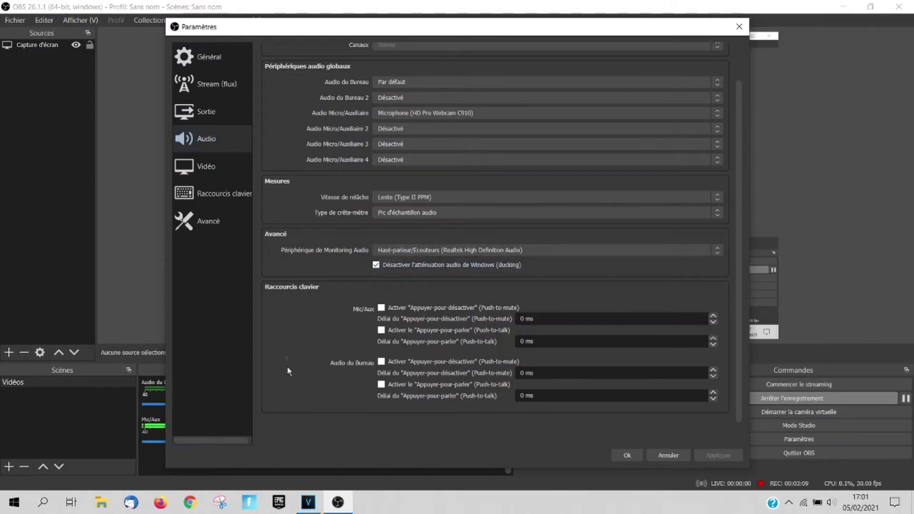
Examine the video resolution and frame rate settings and the full list of keyboard shortcuts
left_click(238, 170)
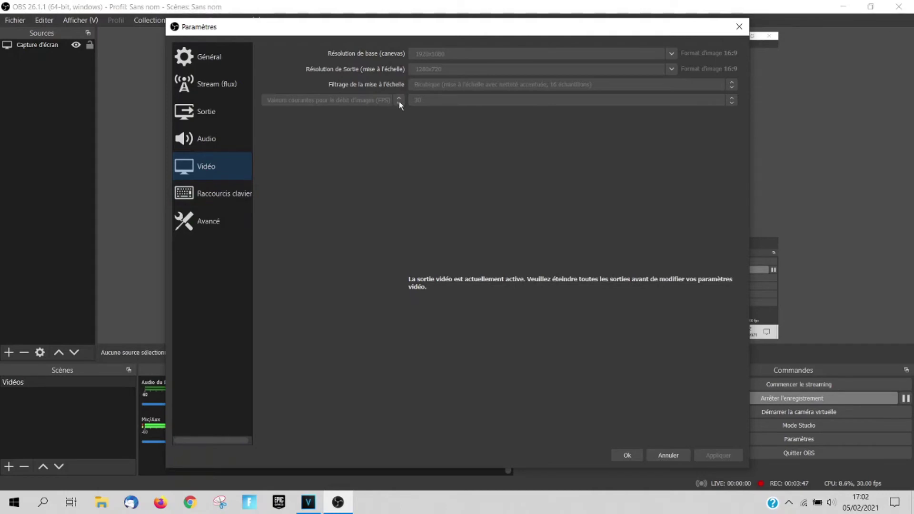
left_click(212, 192)
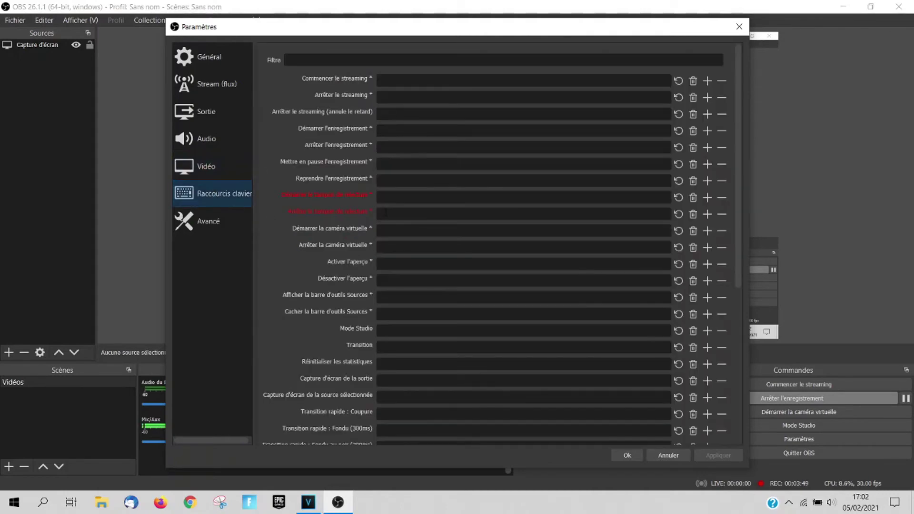
scroll(466, 243, "down", 6)
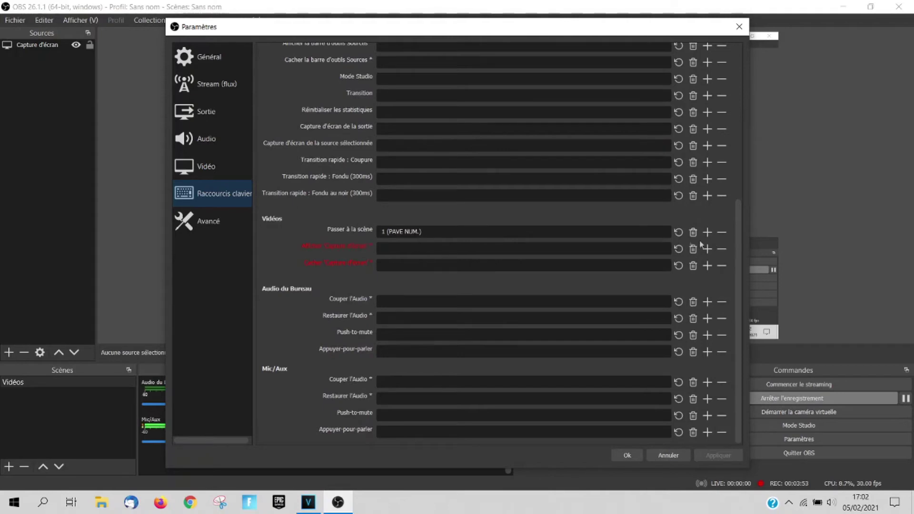
left_click_drag(739, 263, 727, 118)
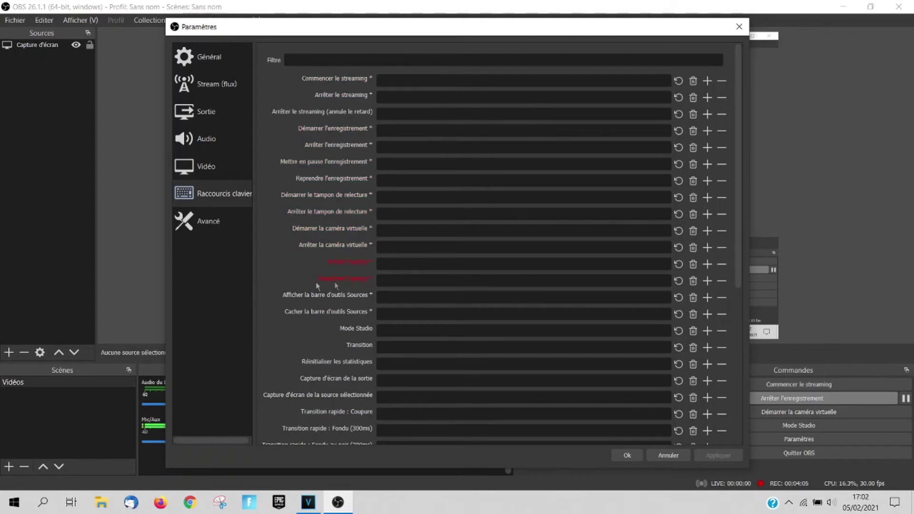
Open the advanced settings and look through them to the stream delay and network sections
left_click(209, 227)
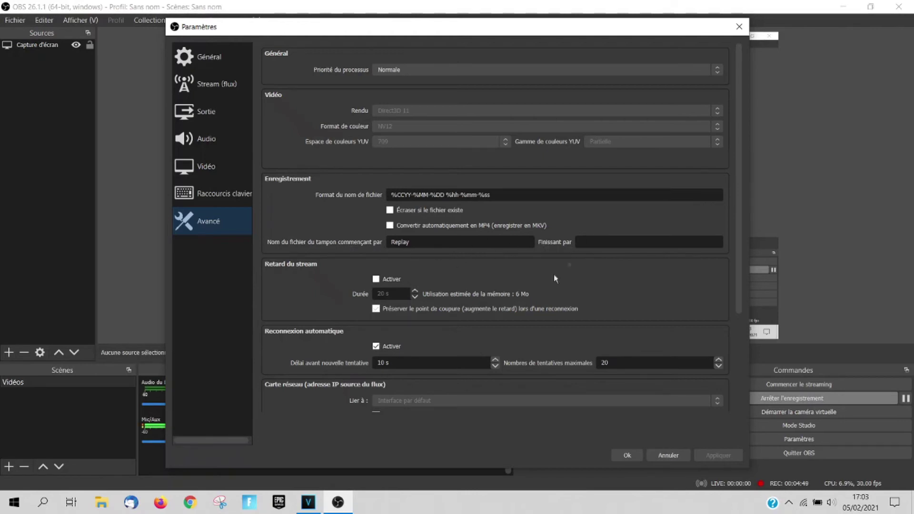
scroll(372, 280, "down", 2)
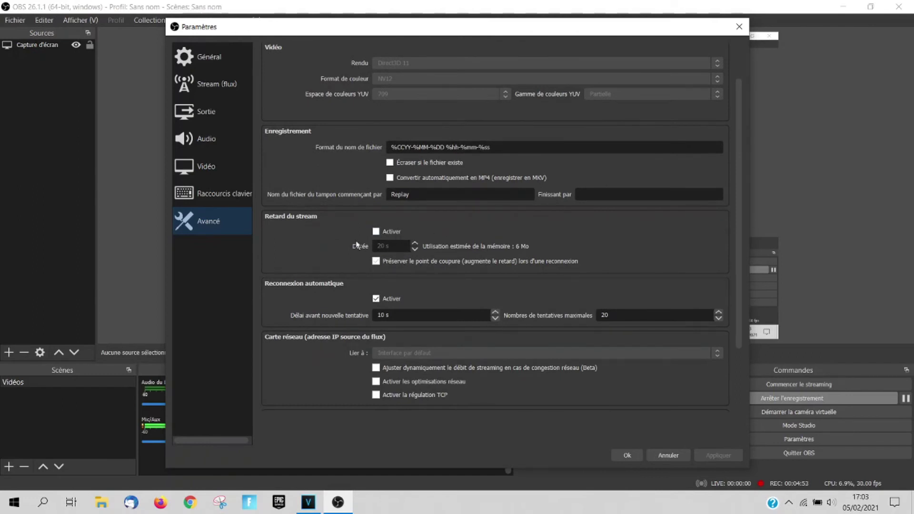
Try switching the stream delay on and turn it back off
left_click(403, 232)
left_click(402, 232)
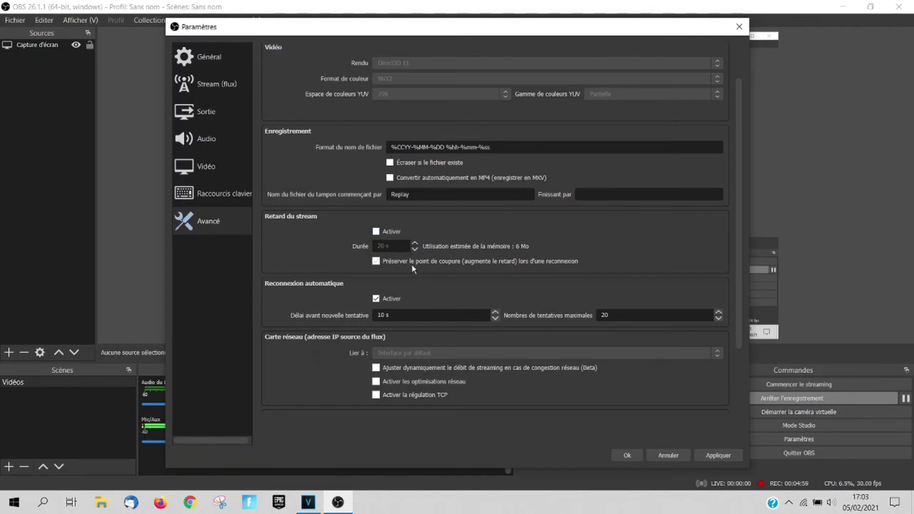
left_click(376, 232)
left_click(377, 232)
Leave automatic reconnection enabled and apply the advanced settings
scroll(501, 248, "down", 2)
scroll(502, 248, "down", 2)
left_click(376, 238)
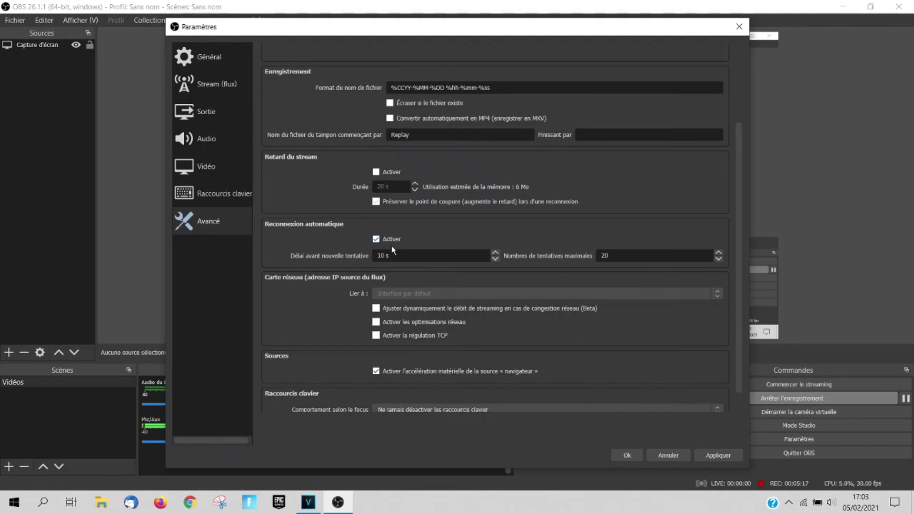
left_click(718, 455)
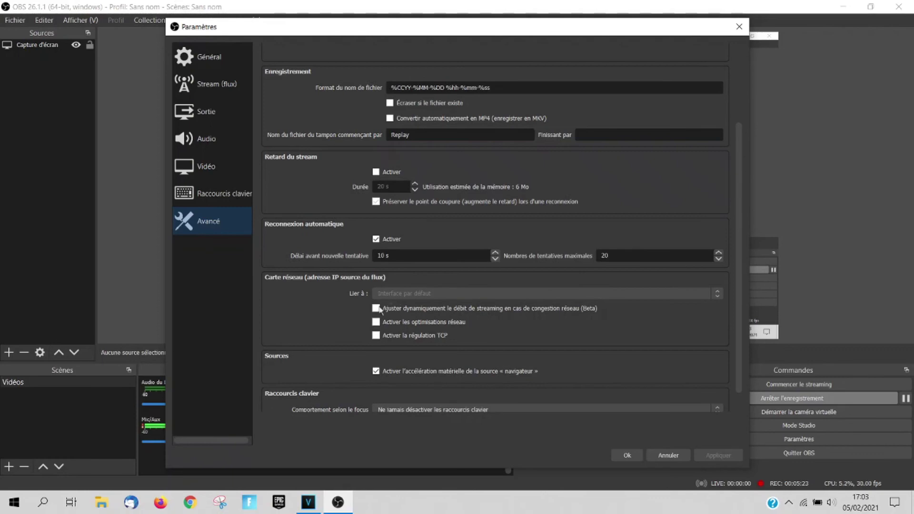
Choose Ne jamais désactiver les raccourcis clavier as the focus behaviour of the keyboard shortcuts
scroll(432, 315, "down", 1)
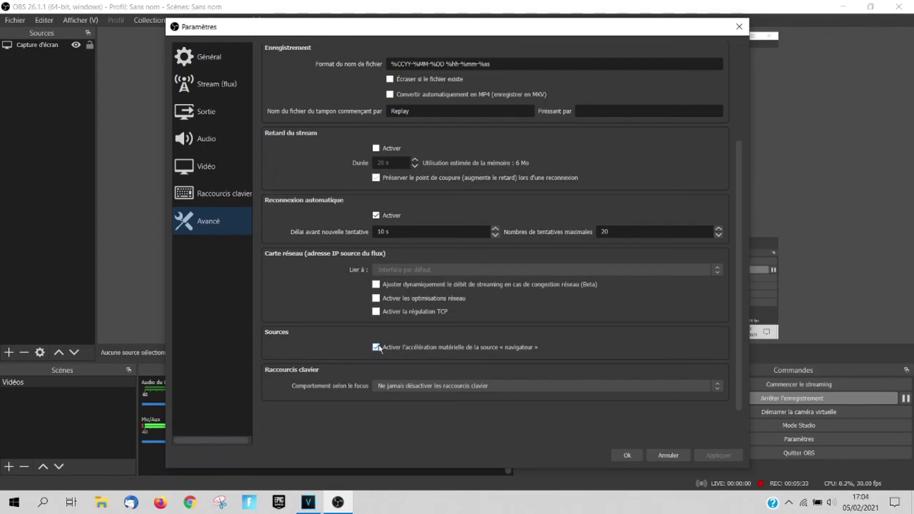
left_click(412, 386)
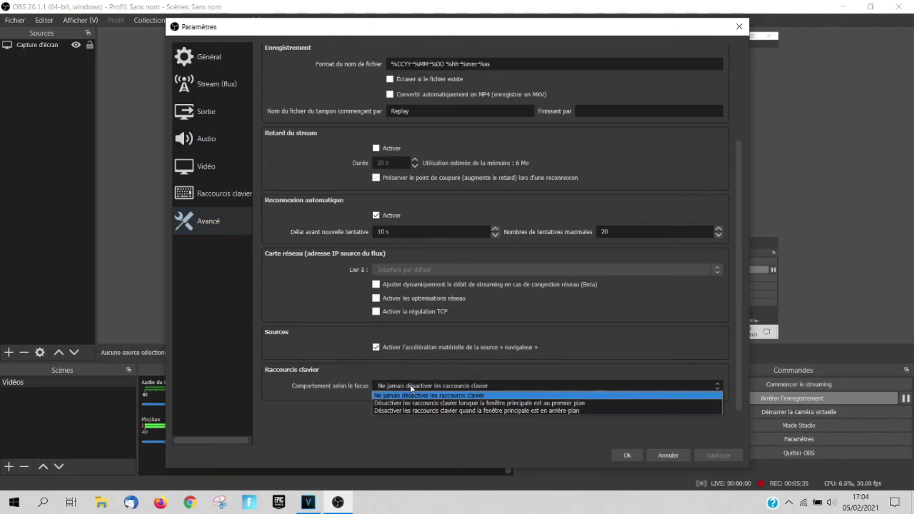
left_click(472, 398)
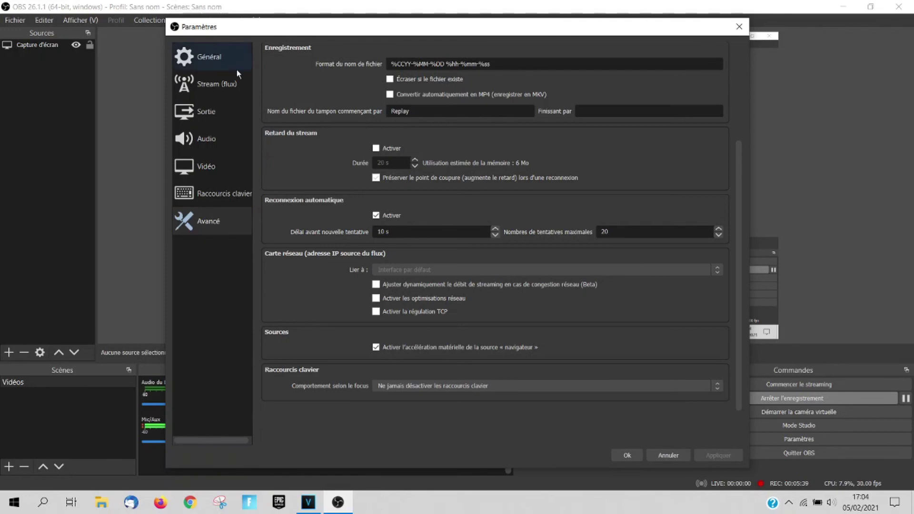
Glance over the output and general settings once more, then accept and close the settings
left_click(210, 58)
left_click(224, 109)
left_click(230, 60)
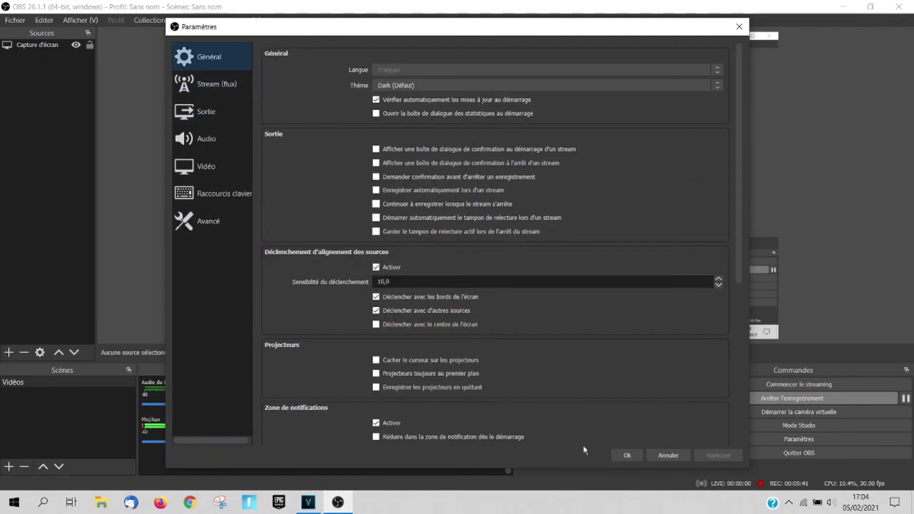
left_click(627, 454)
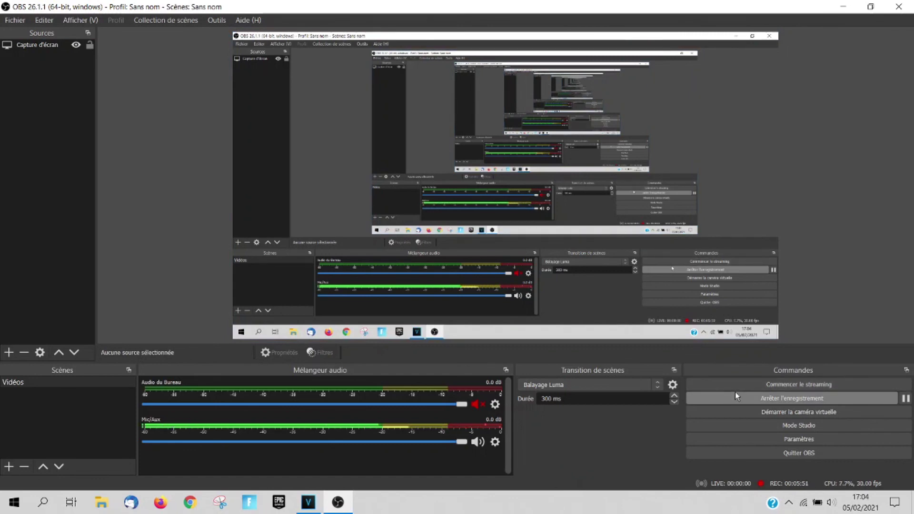
Stop the current recording
left_click(831, 403)
left_click(830, 401)
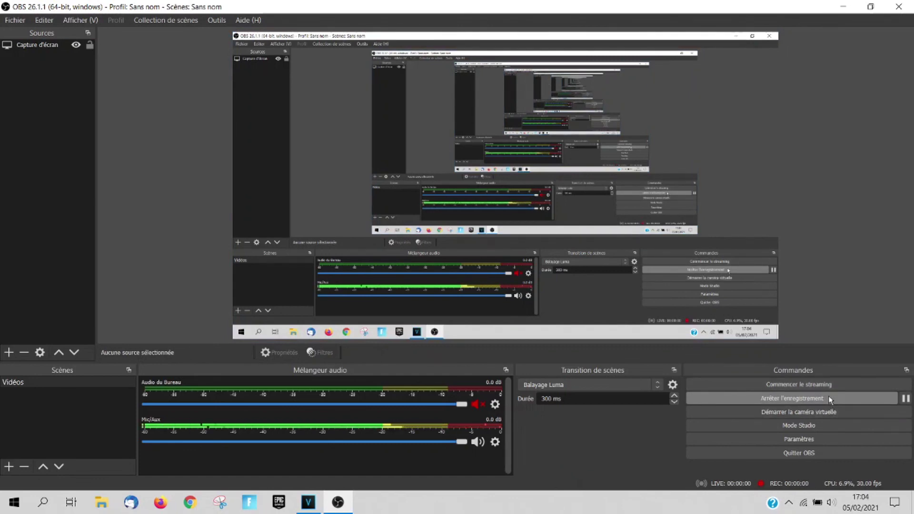